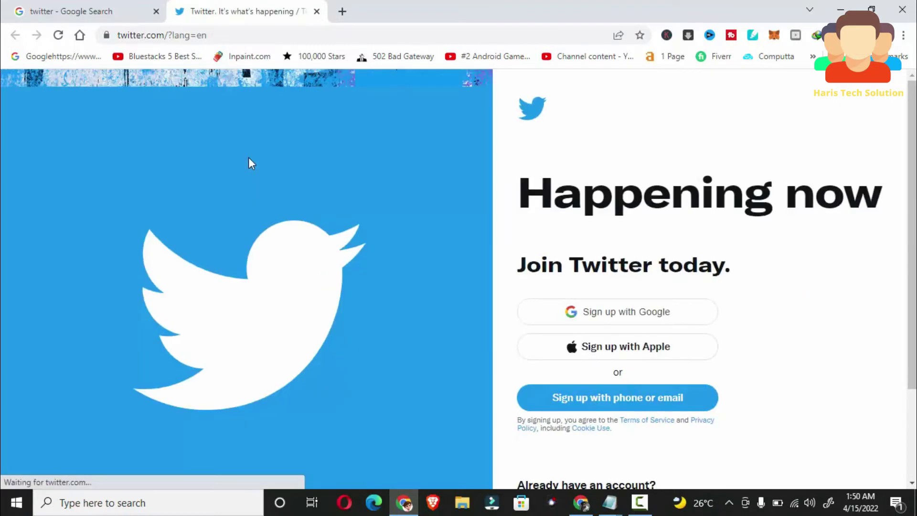
Start signing up with a phone number or e-mail from the Twitter landing page.
scroll(530, 315, "down", 2)
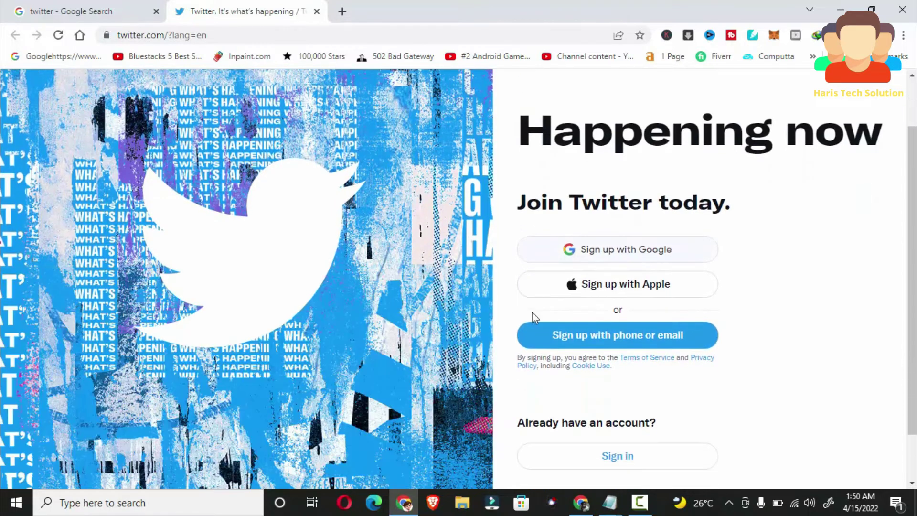
scroll(569, 364, "down", 1)
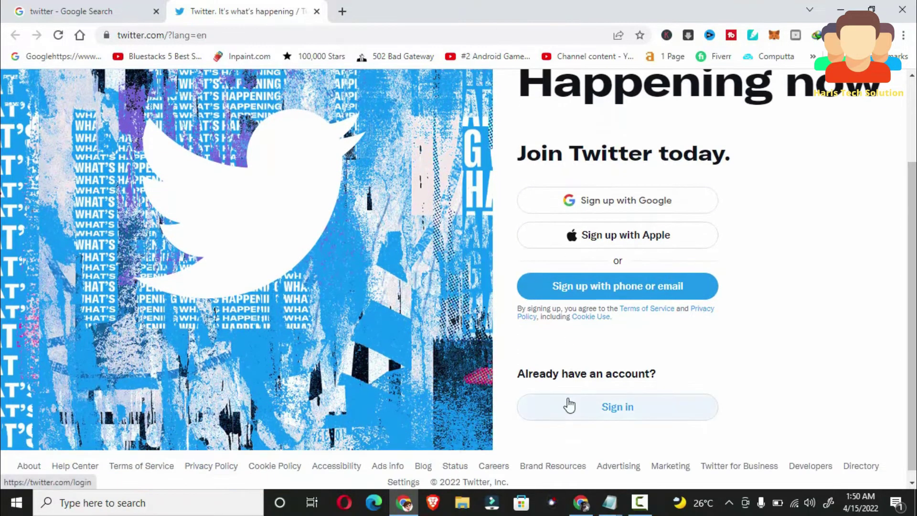
left_click(575, 297)
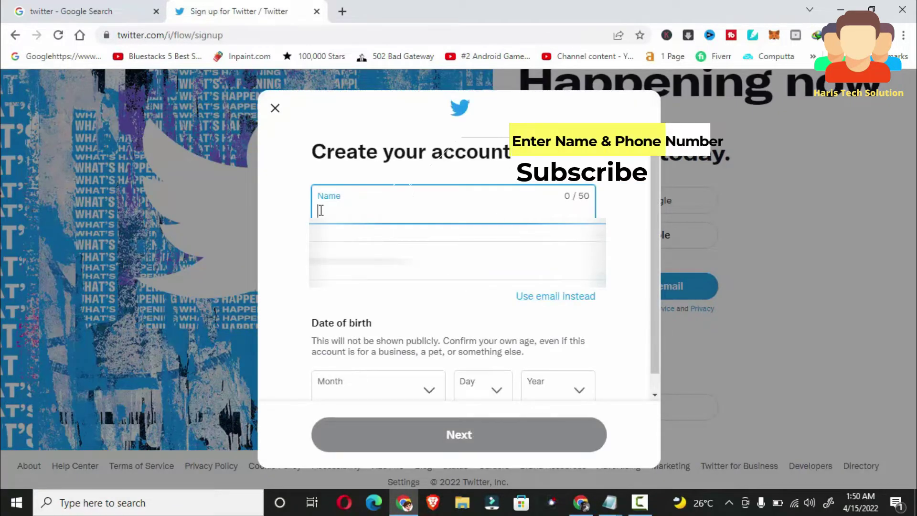
Enter the account holder's full name, accepting the suggested autofill.
type("h")
key("BackSpace")
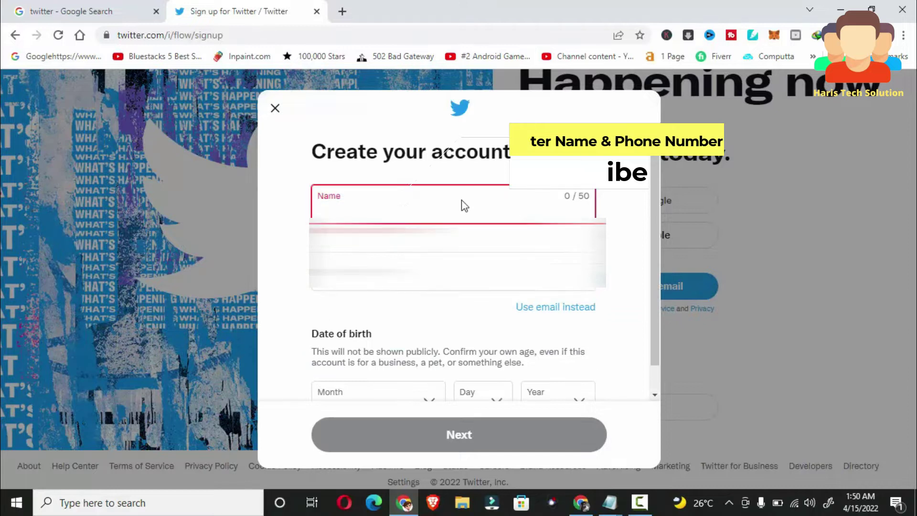
type("Haris")
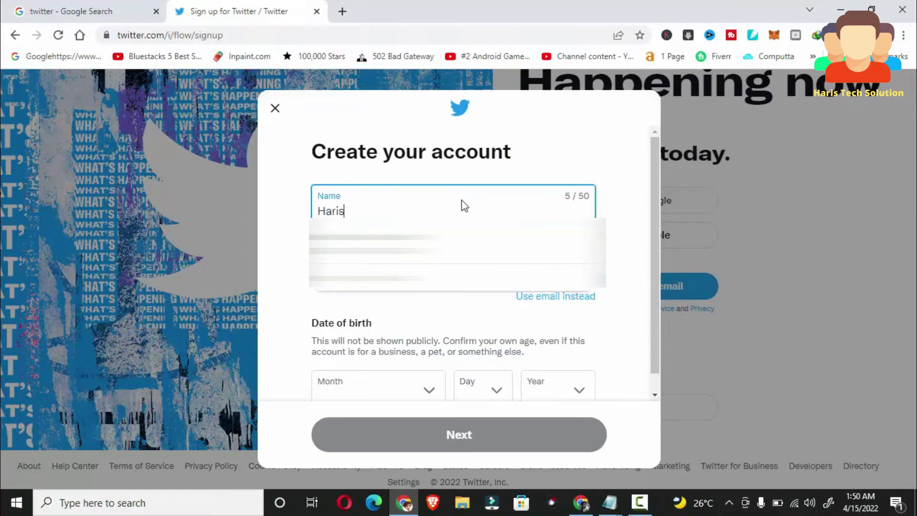
left_click(447, 233)
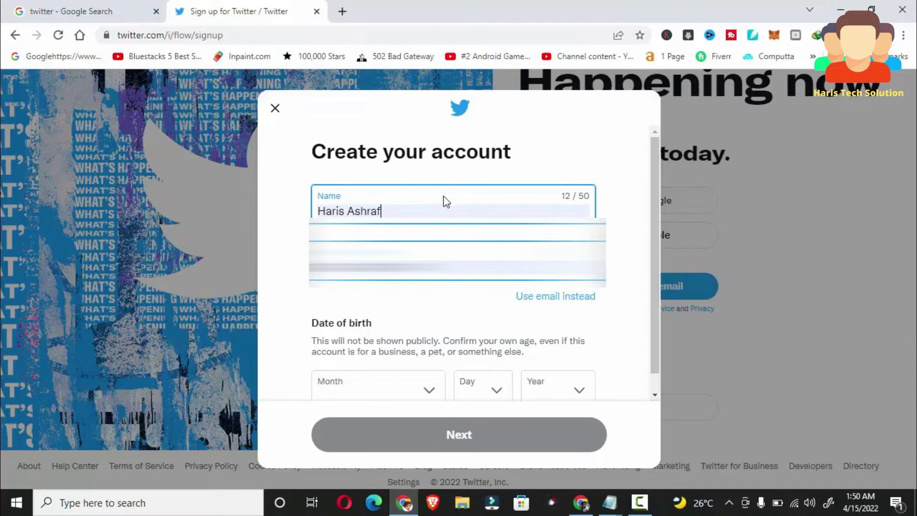
scroll(492, 290, "down", 1)
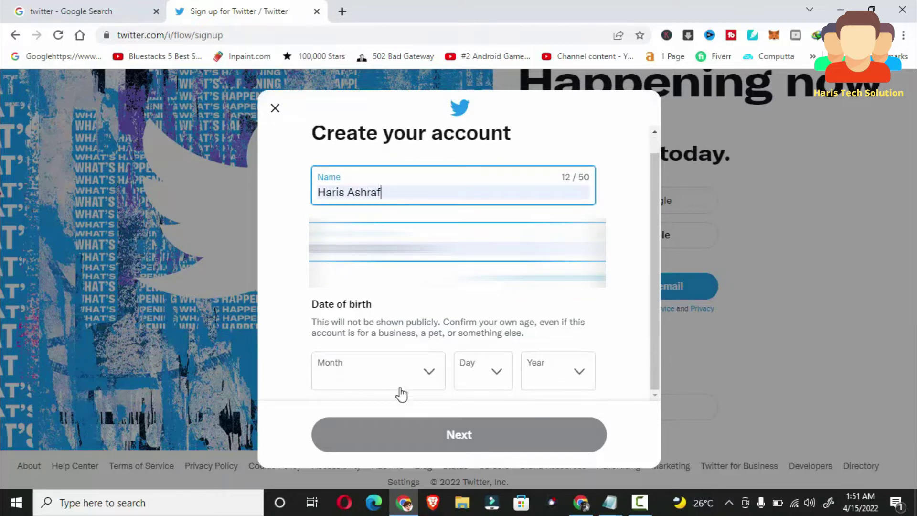
Choose the birth month, day and year from the date-of-birth dropdowns.
left_click(429, 375)
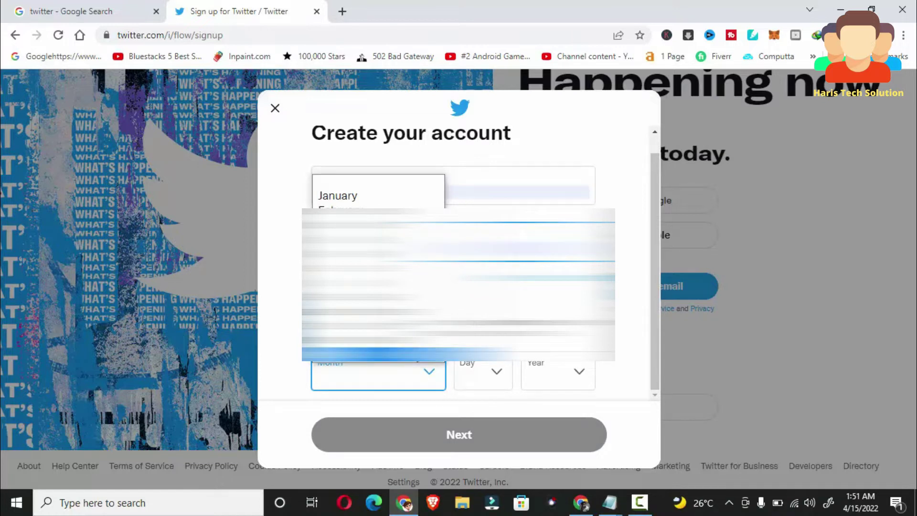
left_click(363, 352)
left_click(482, 375)
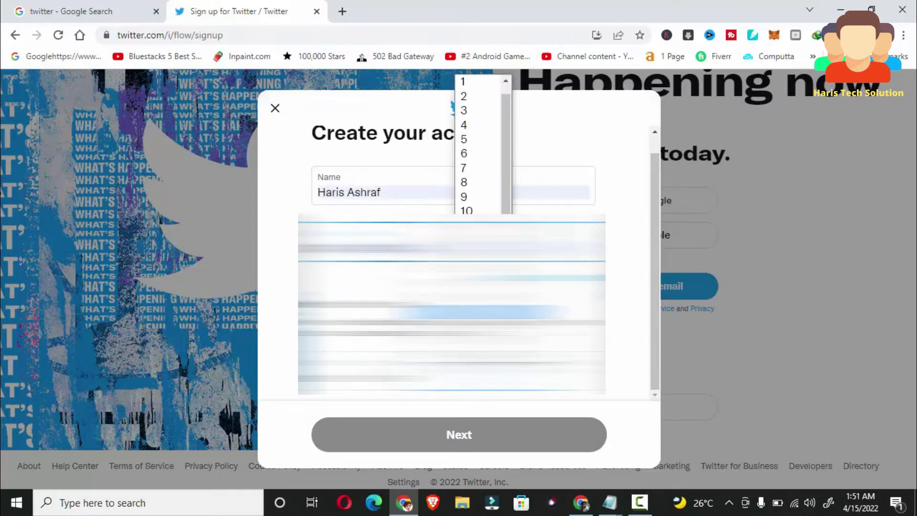
left_click(480, 313)
left_click(559, 375)
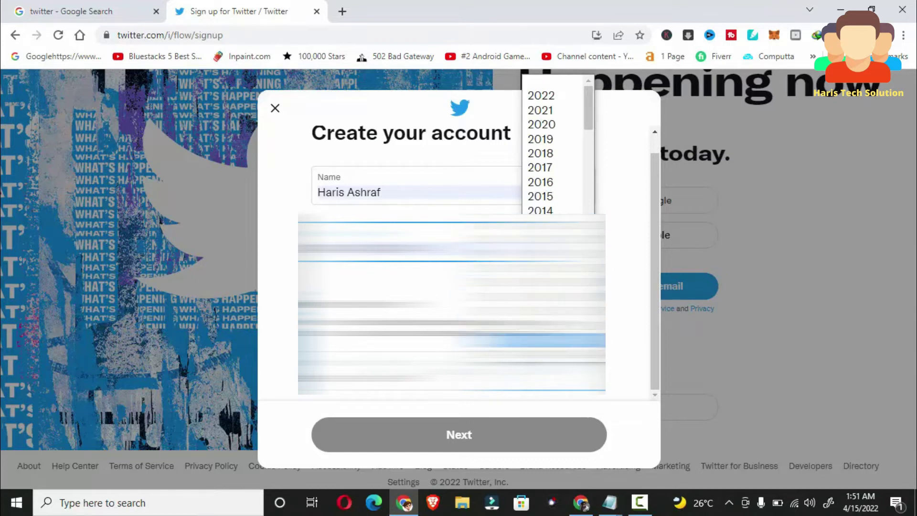
left_click(554, 326)
Continue past the name and customize-experience steps and submit the sign-up details.
left_click(477, 436)
left_click(461, 424)
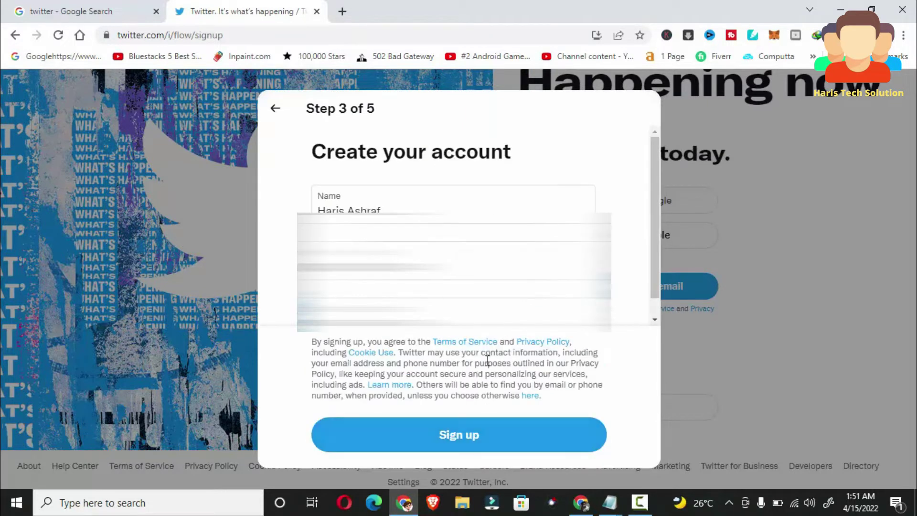
left_click(464, 435)
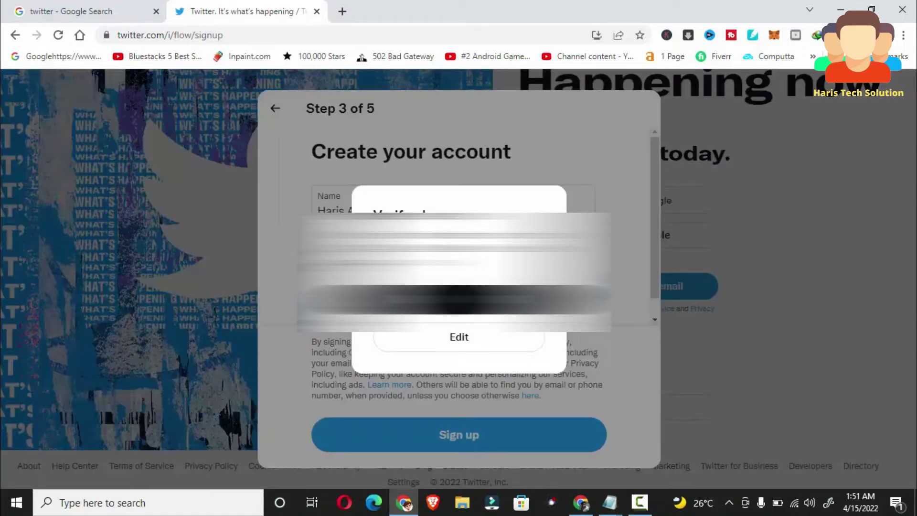
Confirm the phone number, then enter and submit the SMS verification code.
left_click(479, 300)
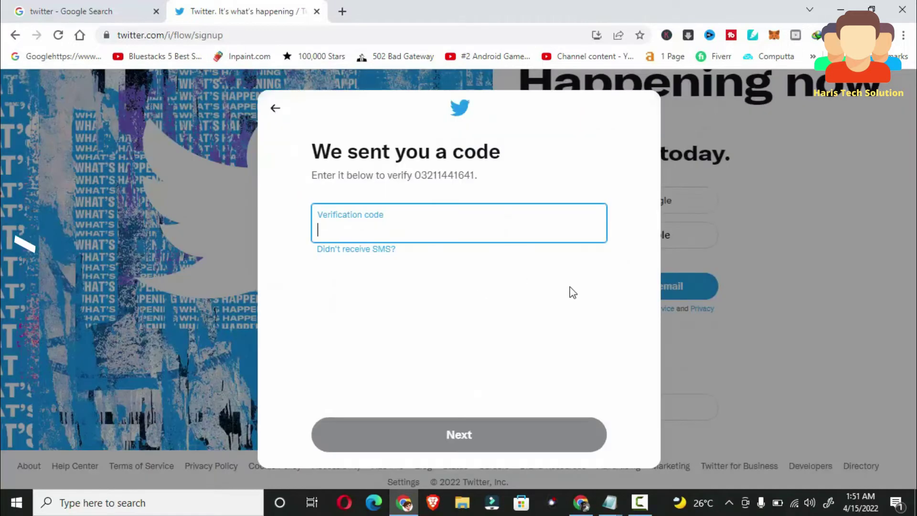
left_click(463, 231)
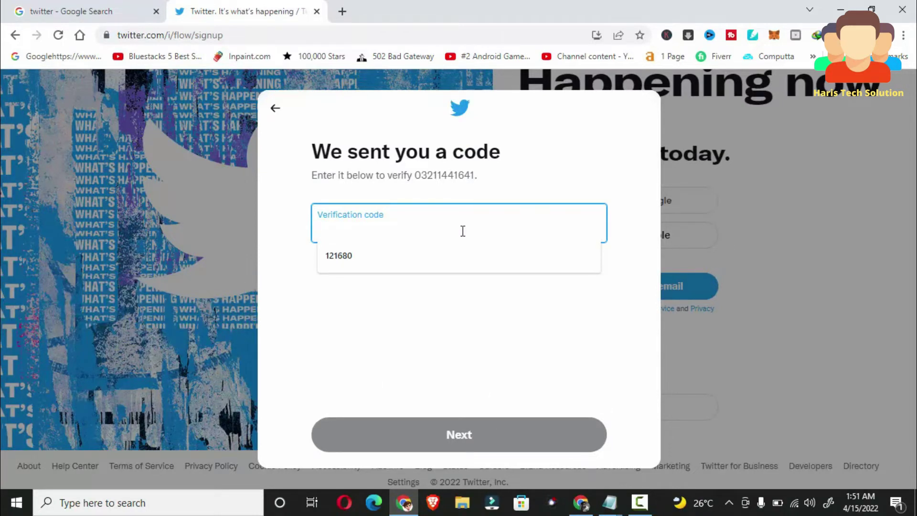
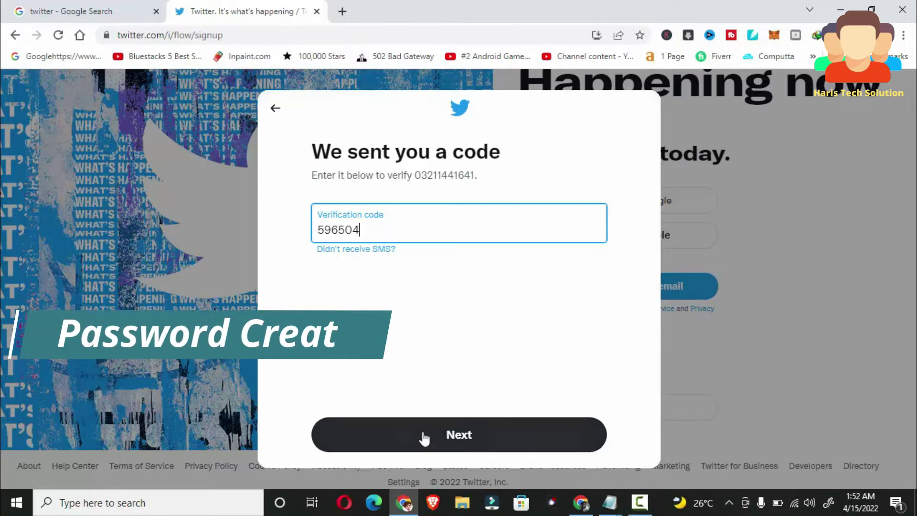
left_click(467, 434)
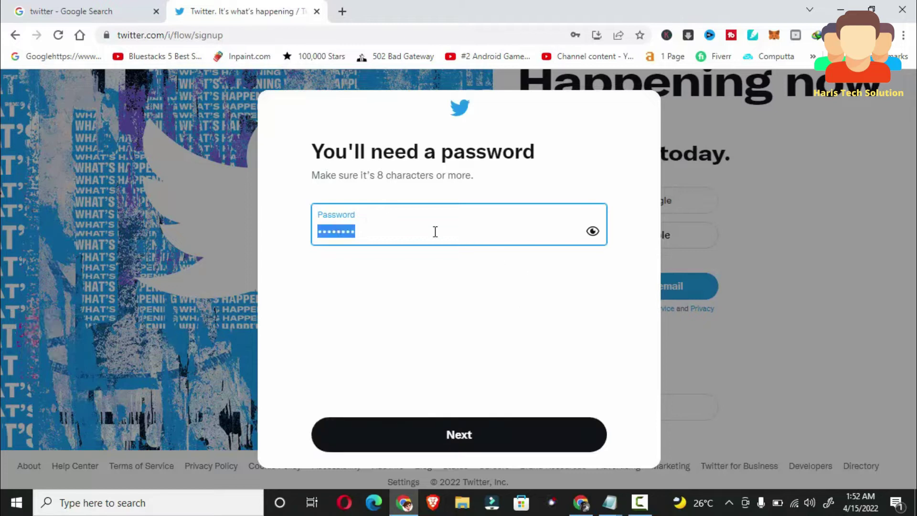
Enter and submit a password of at least 8 characters, saving it in Chrome.
type("a")
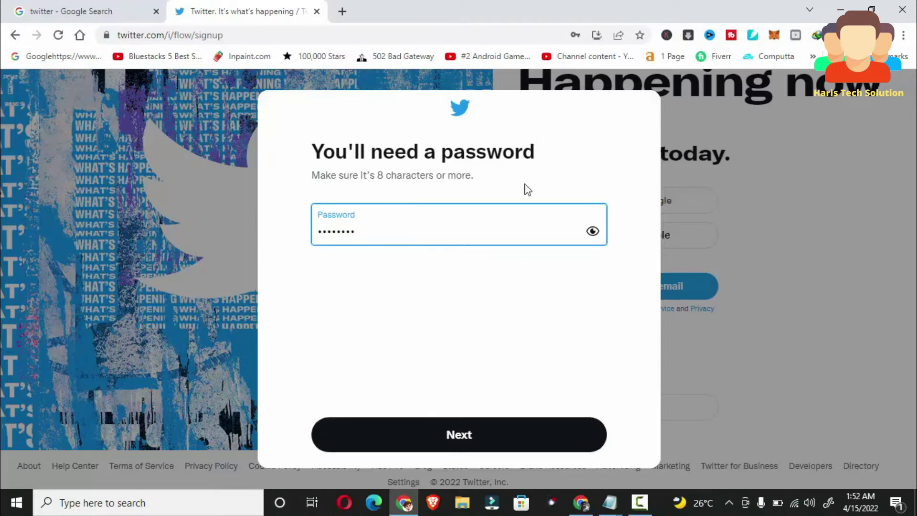
left_click(429, 436)
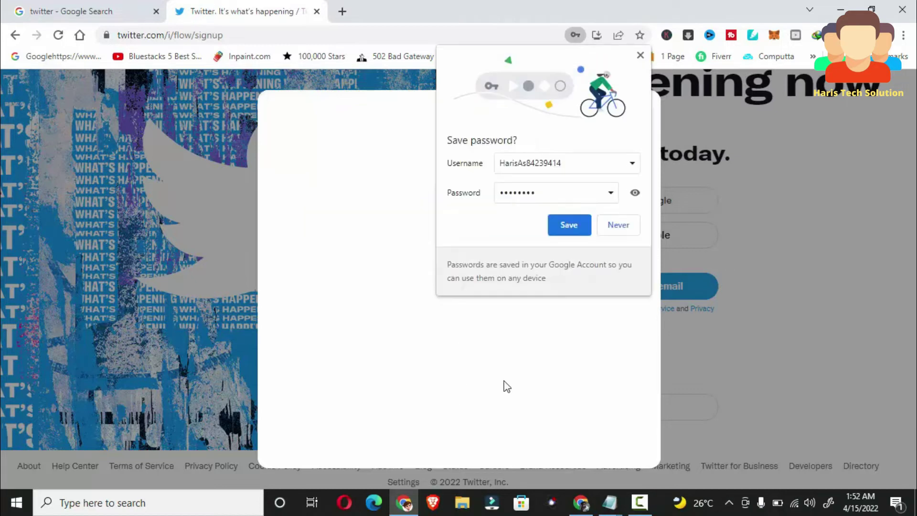
left_click(570, 223)
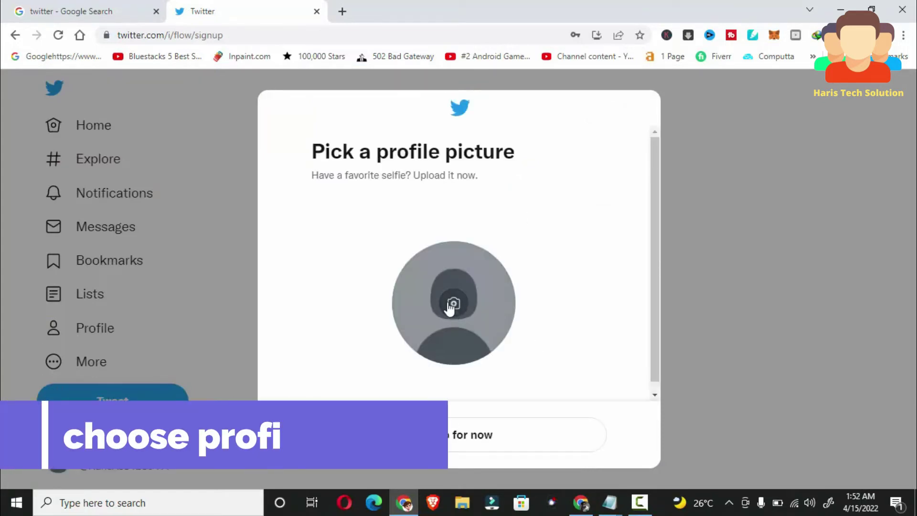
Upload the image file, apply its crop, and keep it as the profile picture.
left_click(451, 306)
left_click(407, 209)
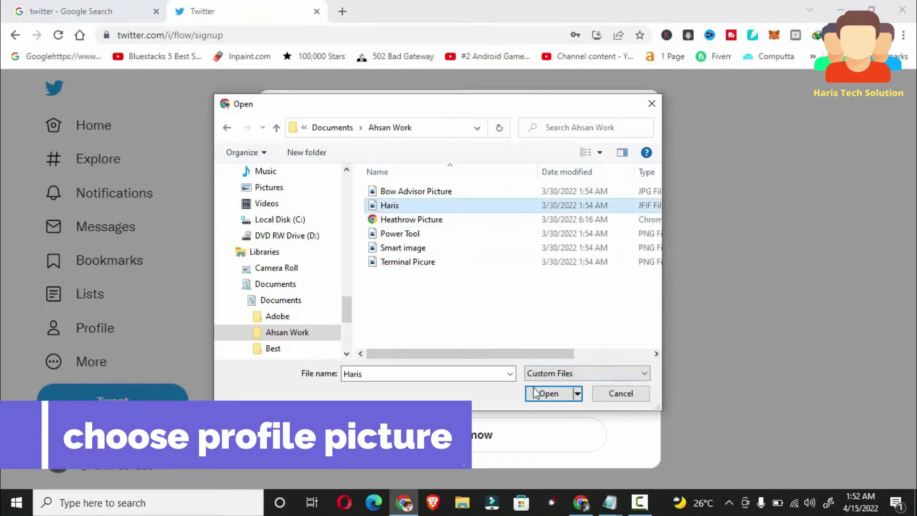
left_click(544, 393)
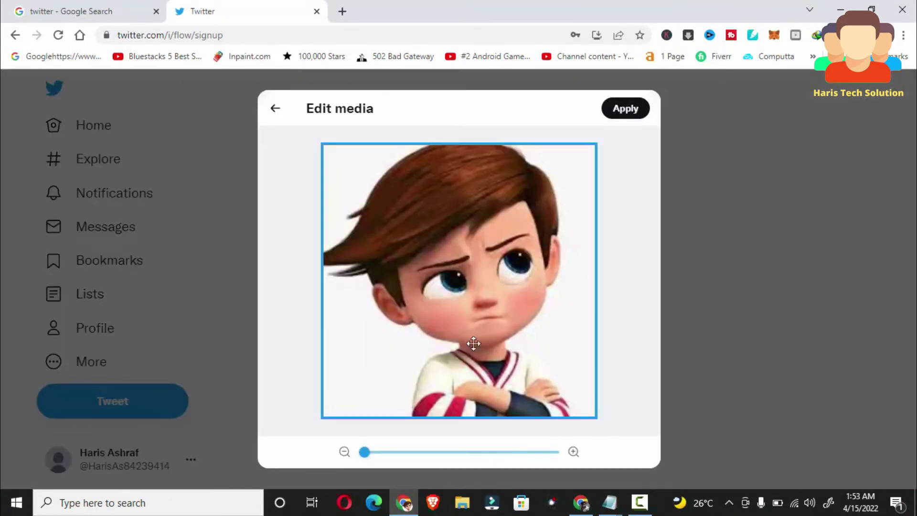
left_click(638, 107)
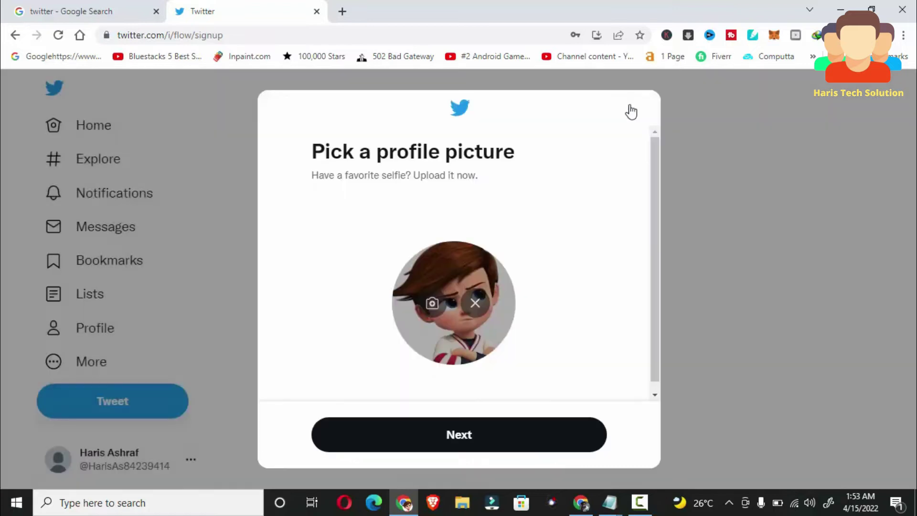
left_click(459, 434)
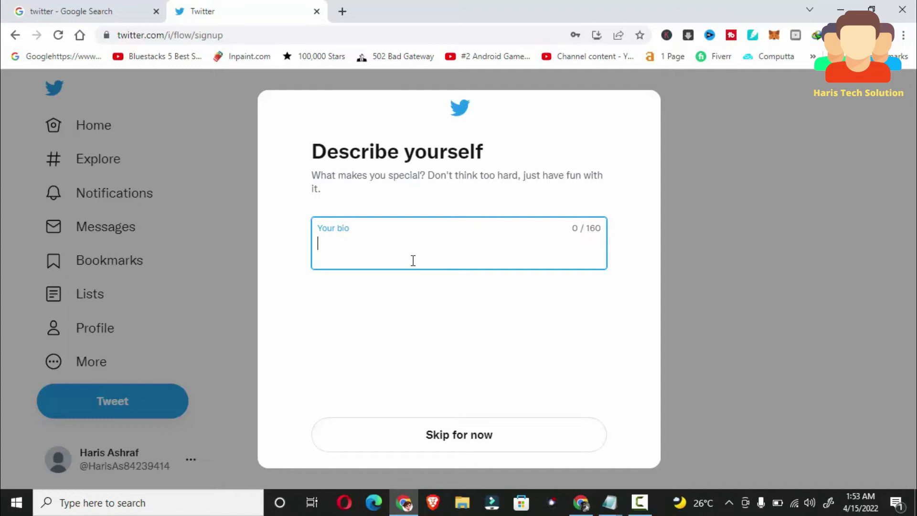
Enter the bio 'Hello Everyone' and submit it.
type("Hello Everyone")
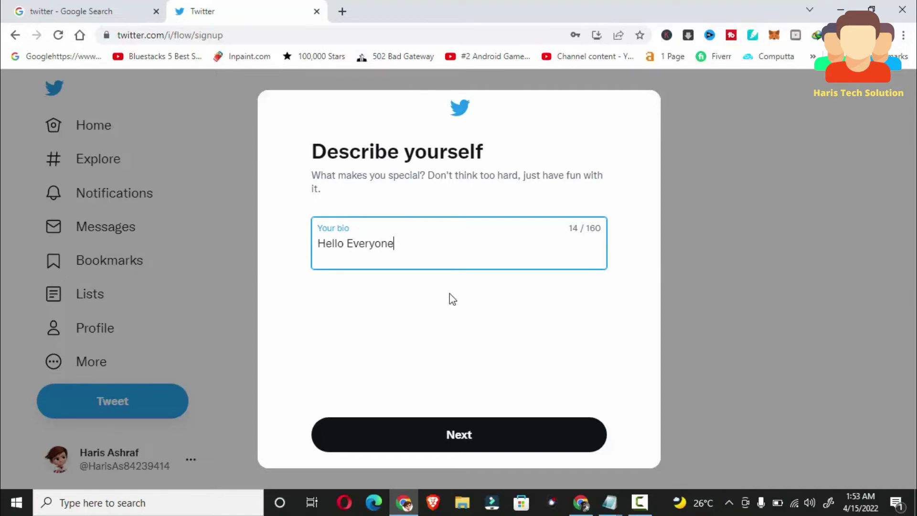
left_click(459, 435)
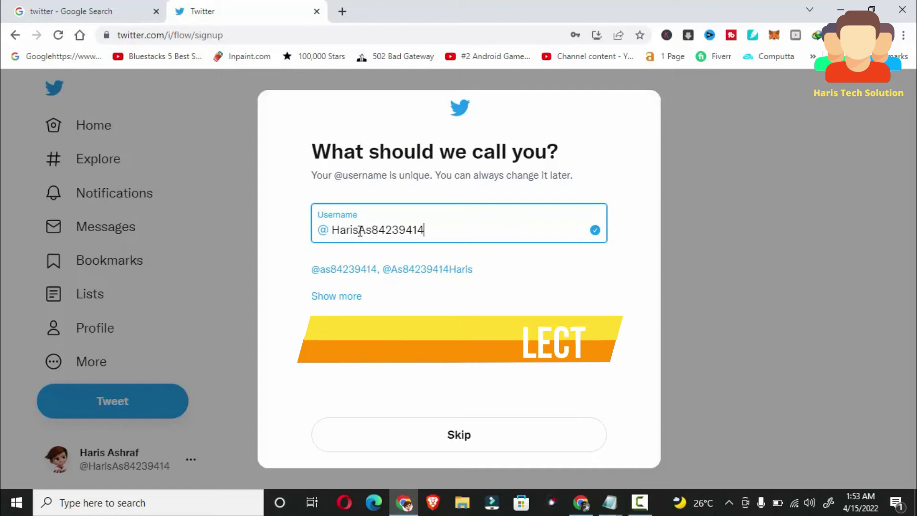
Shorten the suggested username by retyping its ending, then allow notifications in Twitter and Chrome.
left_click_drag(359, 230, 461, 229)
type("84239")
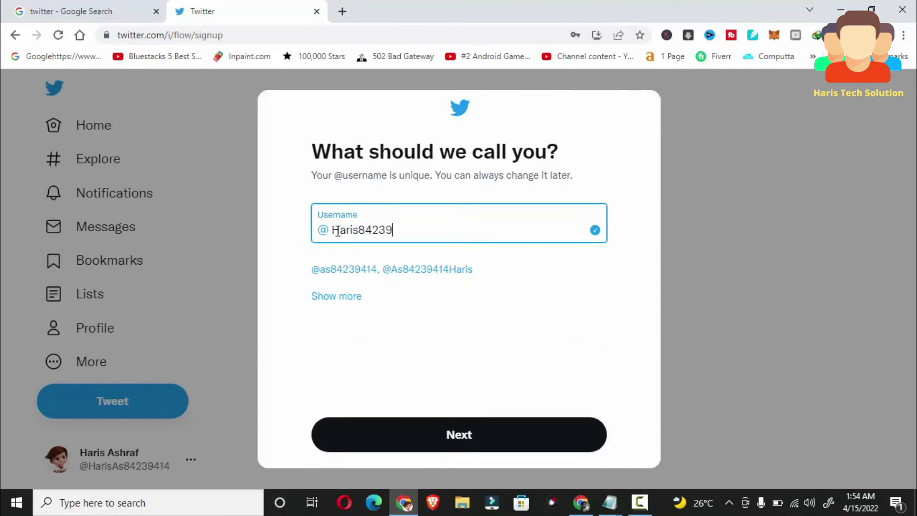
left_click(375, 434)
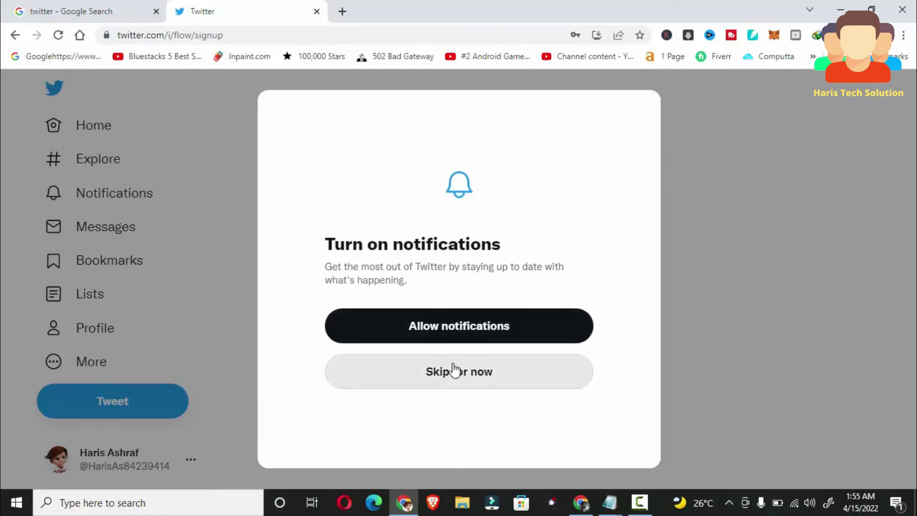
left_click(459, 340)
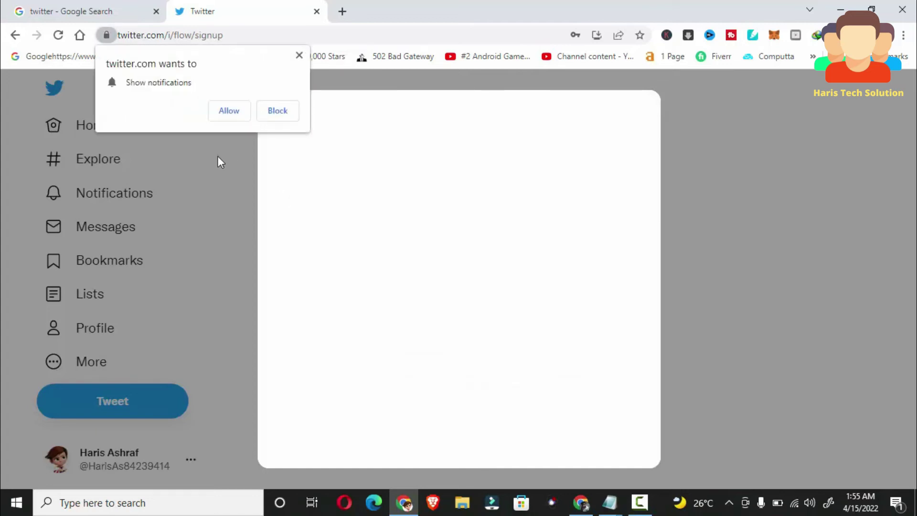
left_click(229, 112)
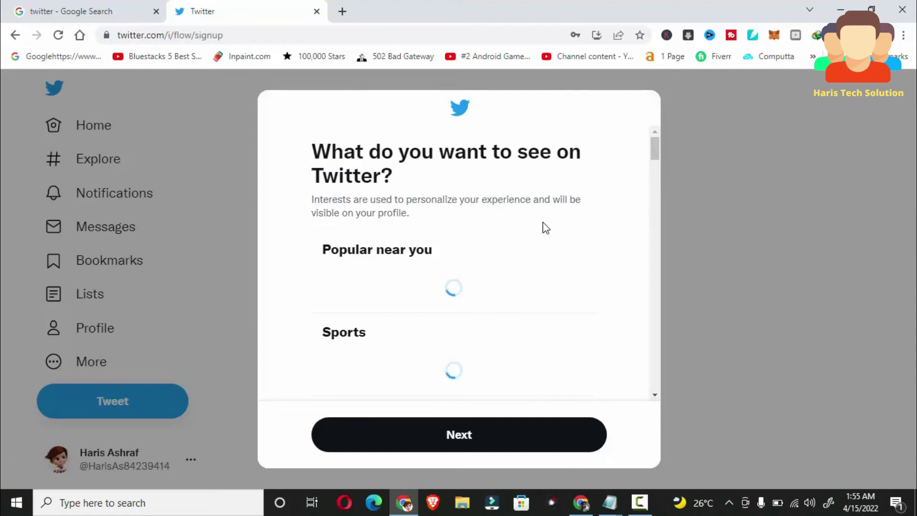
Select World news as an interest and save the choices.
scroll(552, 224, "down", 5)
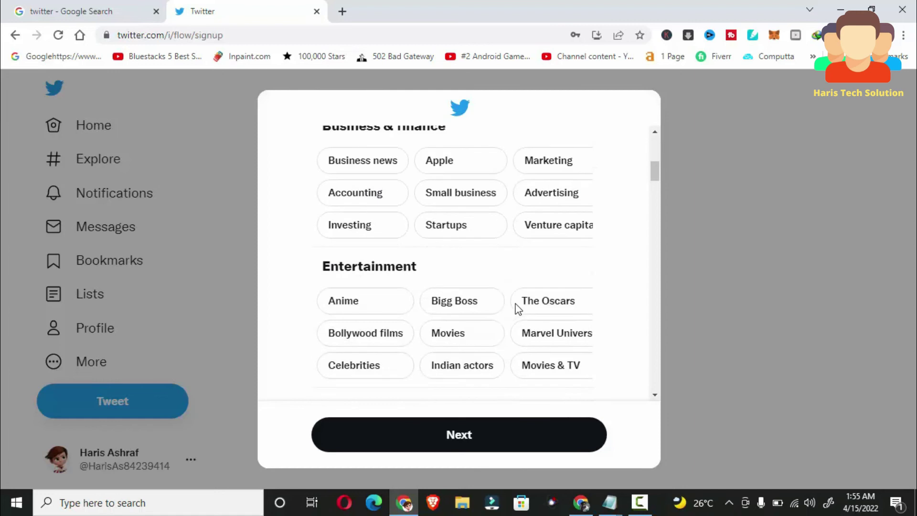
scroll(517, 304, "up", 5)
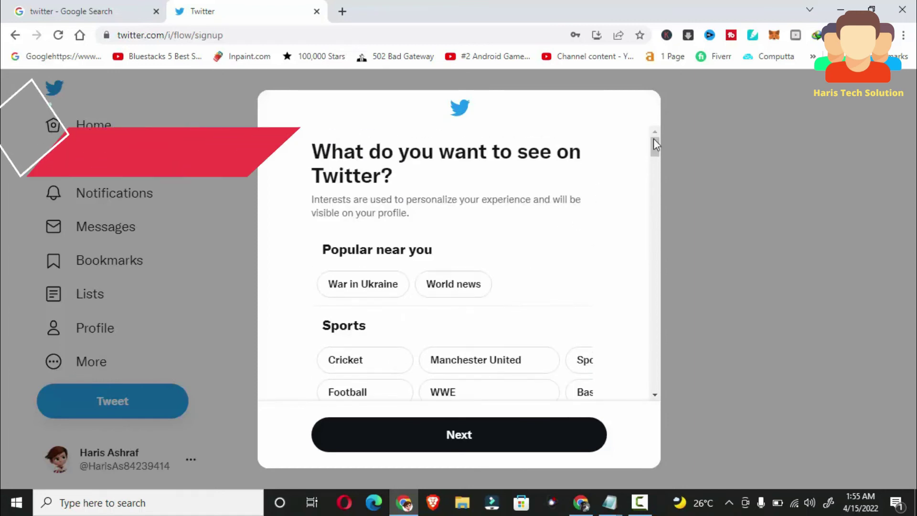
left_click(465, 287)
scroll(526, 323, "down", 1)
scroll(528, 325, "down", 1)
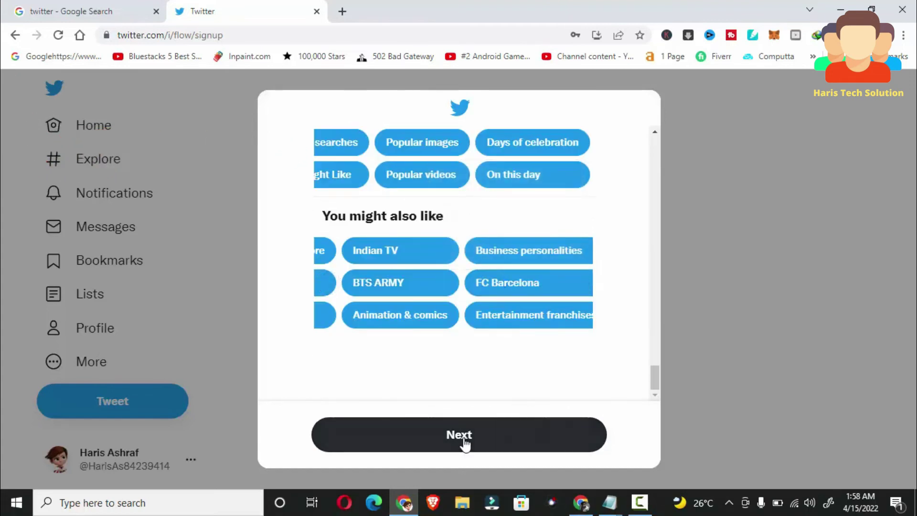
left_click(463, 439)
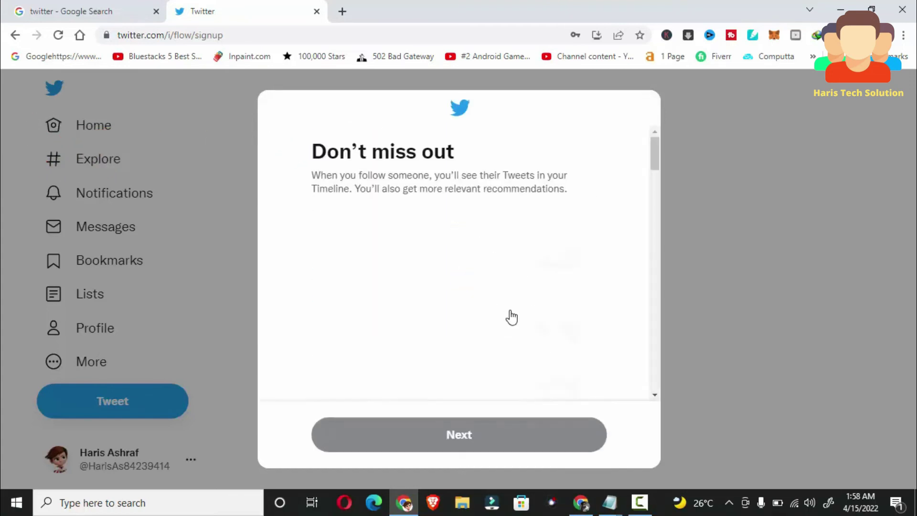
Follow the first two suggested accounts and complete sign-up.
scroll(510, 289, "down", 3)
scroll(512, 287, "down", 5)
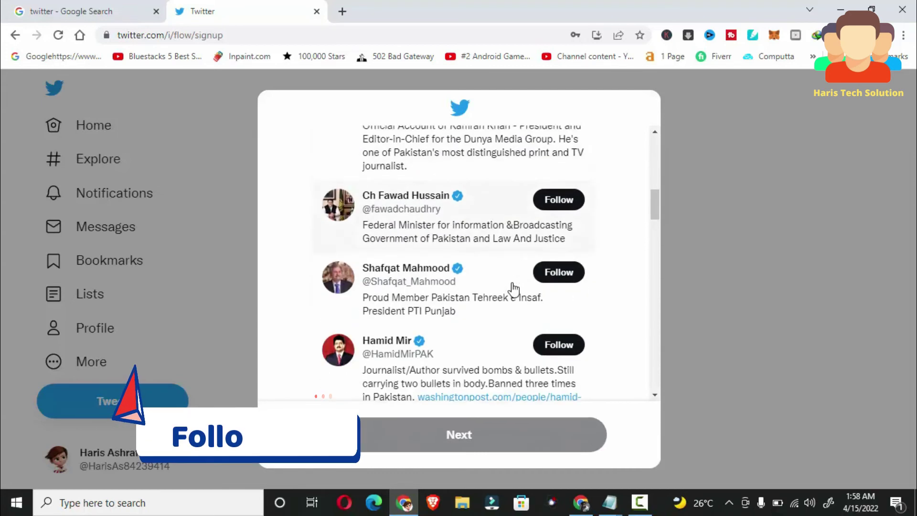
scroll(512, 287, "up", 10)
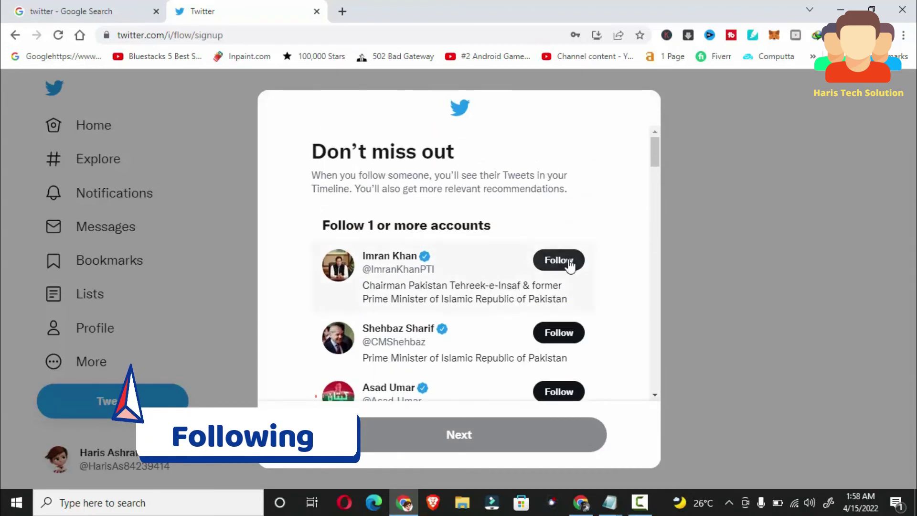
left_click(558, 262)
scroll(572, 265, "down", 2)
left_click(557, 260)
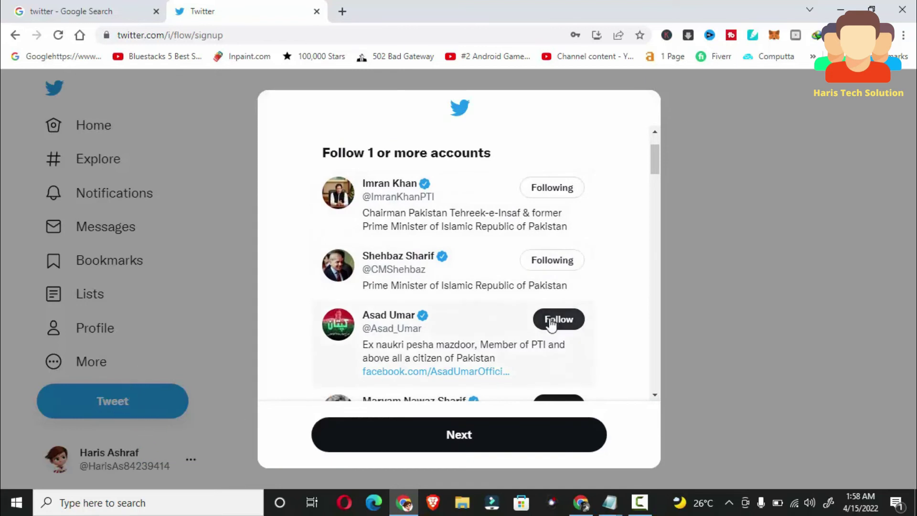
scroll(549, 316, "down", 5)
left_click(484, 437)
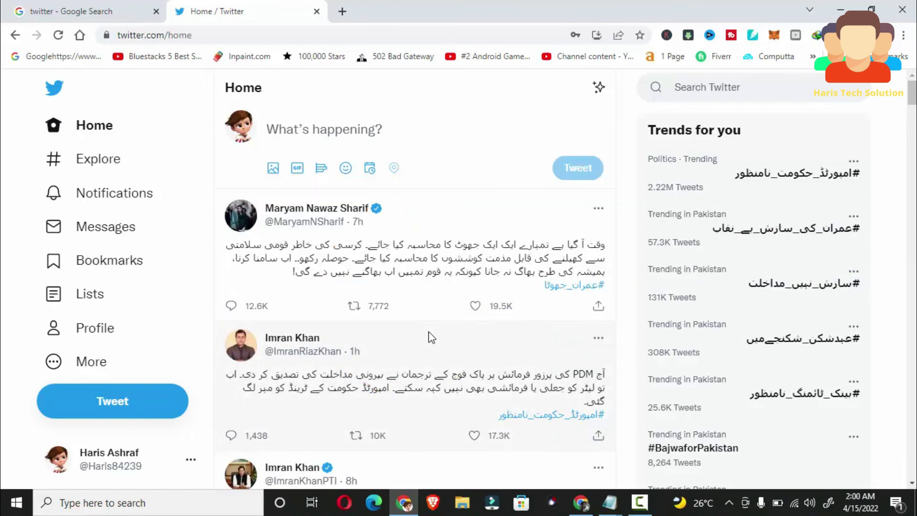
Scroll through the new Home feed, then jump back to its top.
scroll(530, 352, "down", 4)
scroll(533, 351, "up", 4)
scroll(533, 351, "down", 9)
scroll(533, 351, "up", 2)
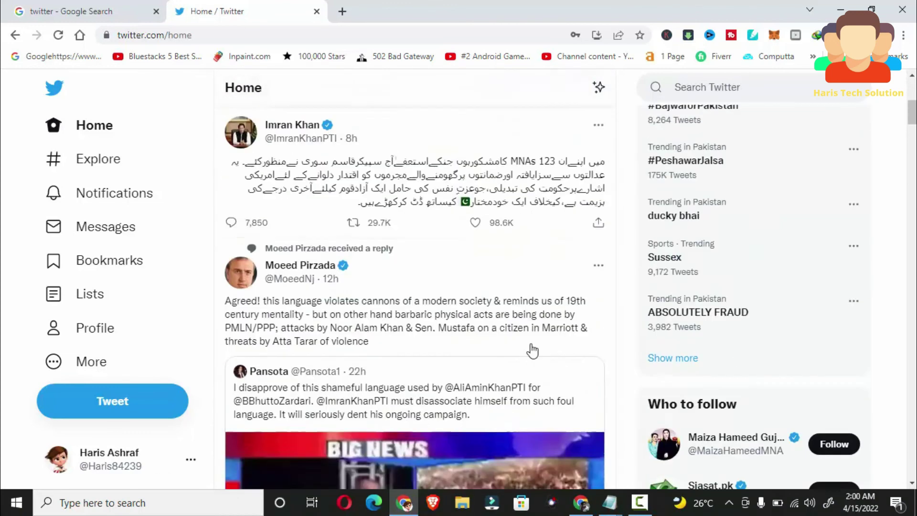
scroll(534, 351, "down", 10)
scroll(389, 206, "down", 5)
left_click(105, 125)
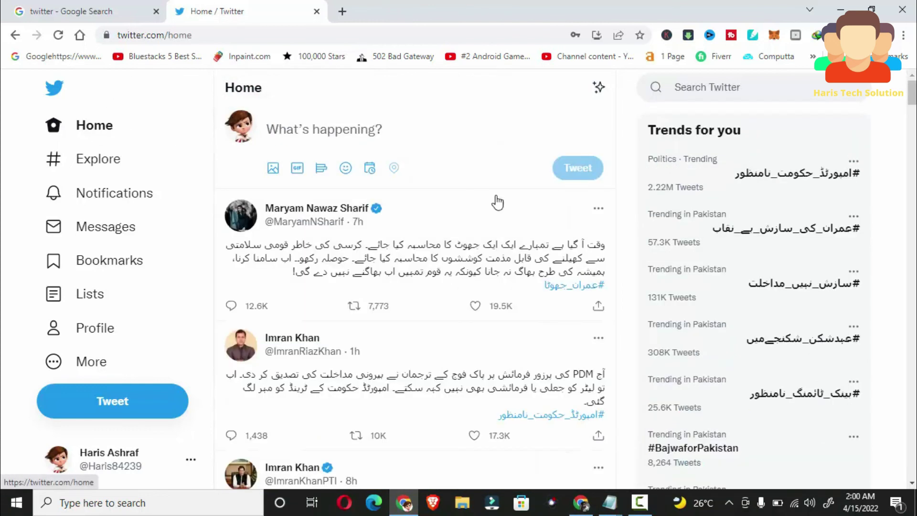
Minimise Chrome and refresh the Windows desktop.
left_click(652, 501)
left_click(841, 10)
right_click(595, 222)
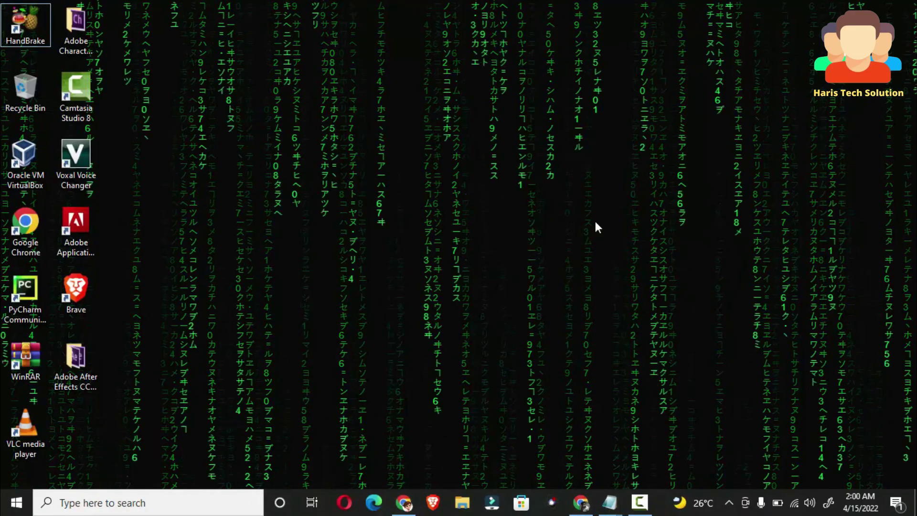
left_click(601, 227)
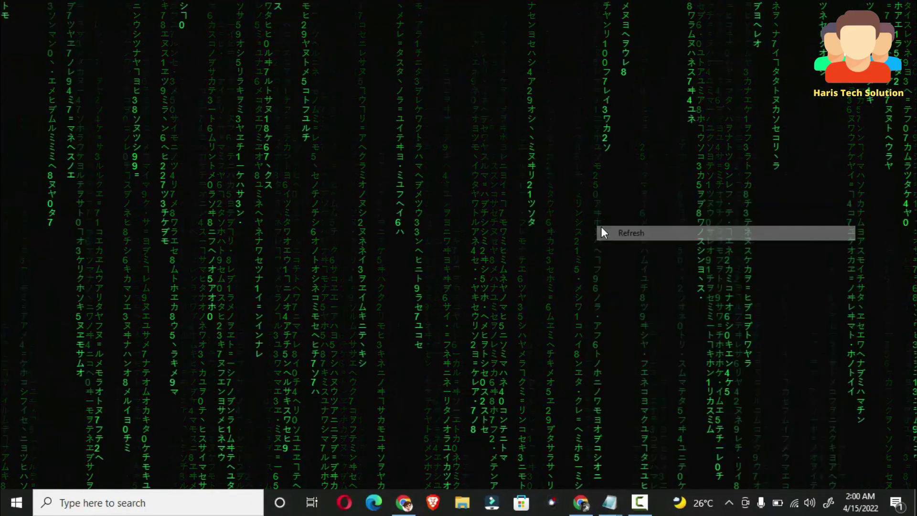